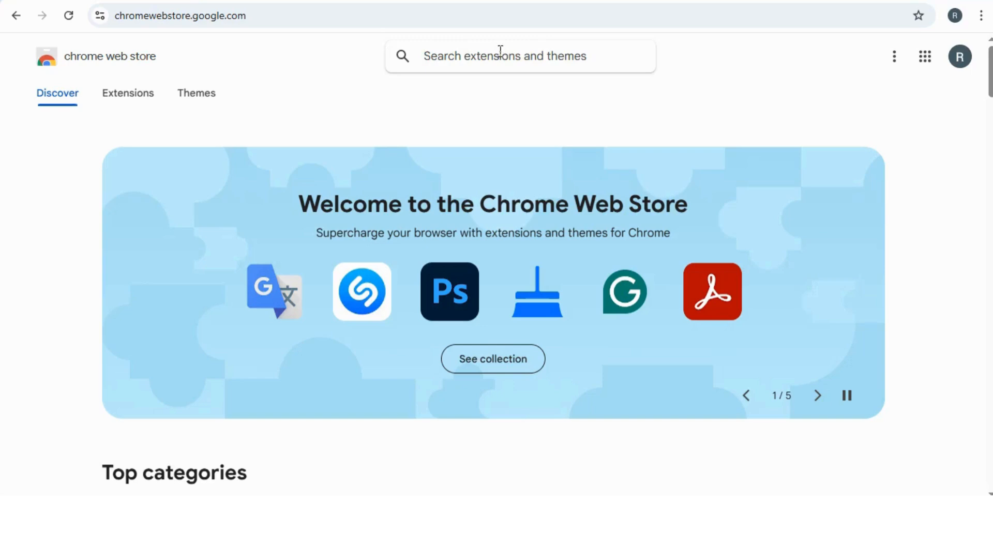
Step: Search the Web Store for 'Markdown ca' and pick the Markdown Capturer - BibCit suggestion
text(M)
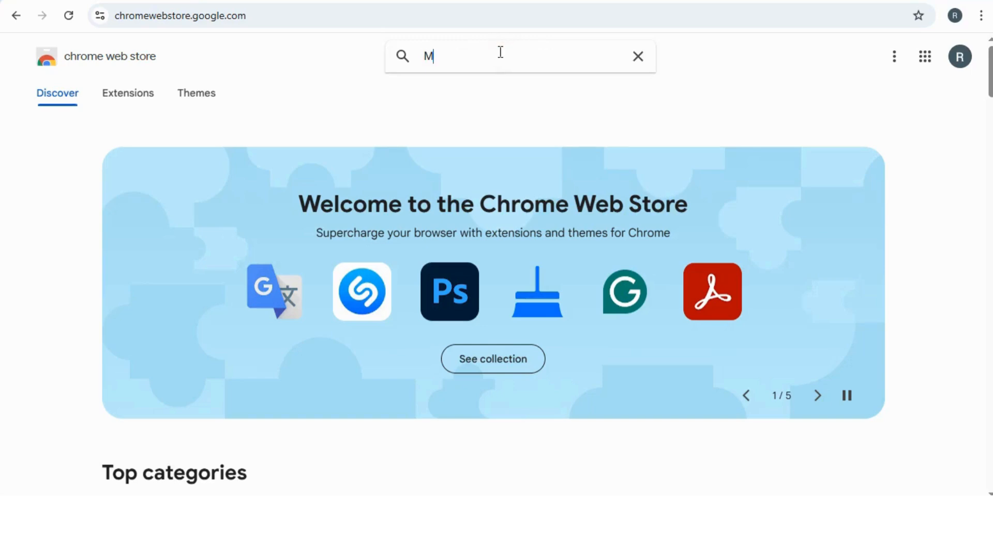
text(arkdow)
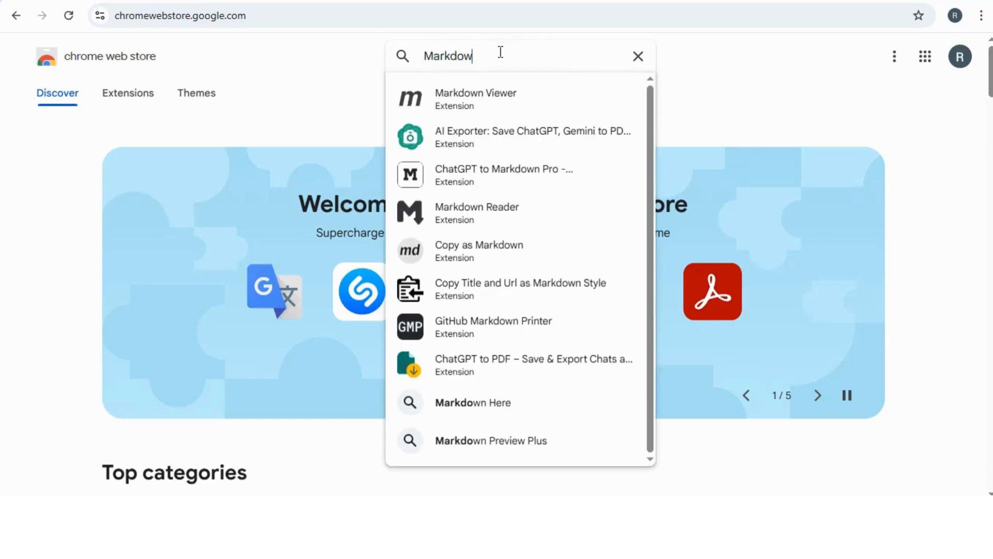
text(n ca)
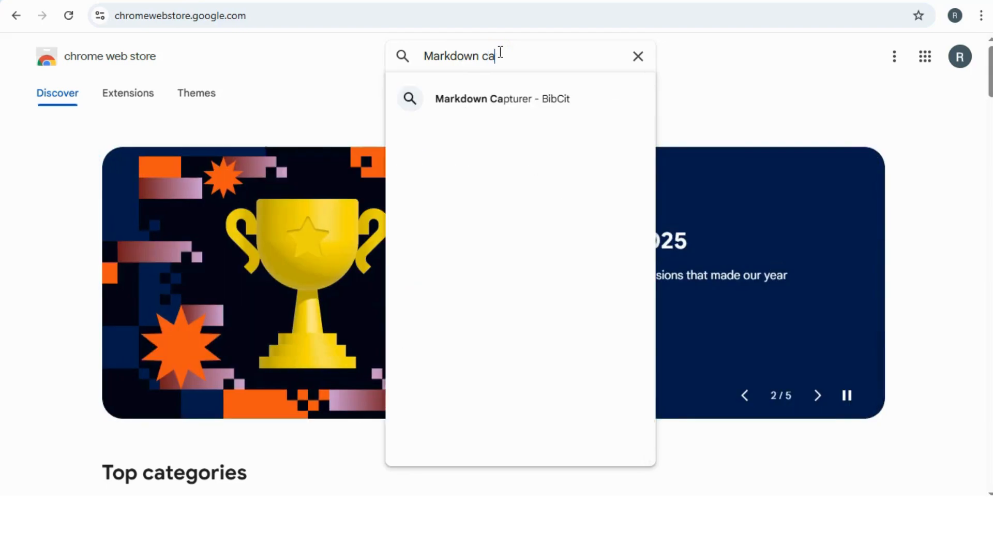
click(524, 108)
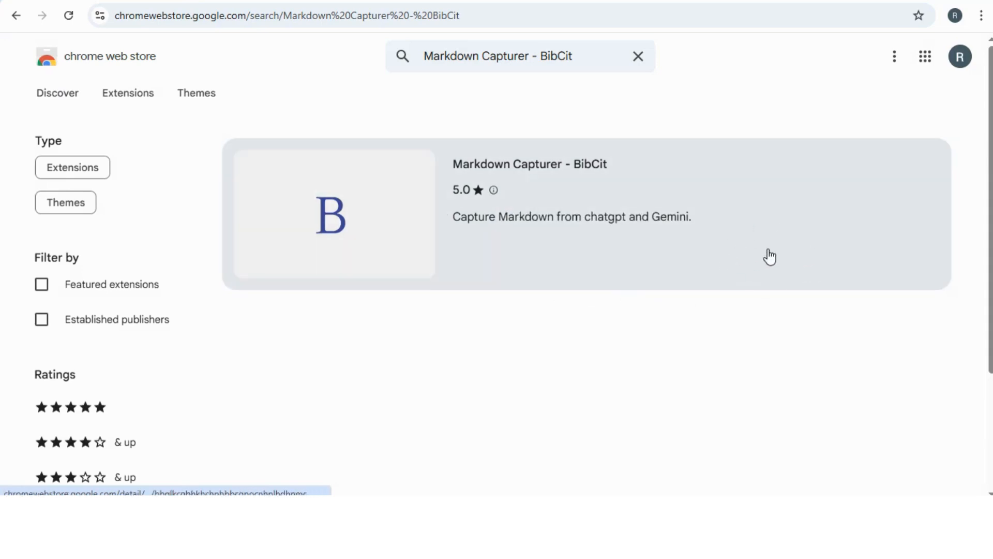
Step: Add Markdown Capturer - BibCit to Chrome from its store page and dismiss the added notice
click(751, 209)
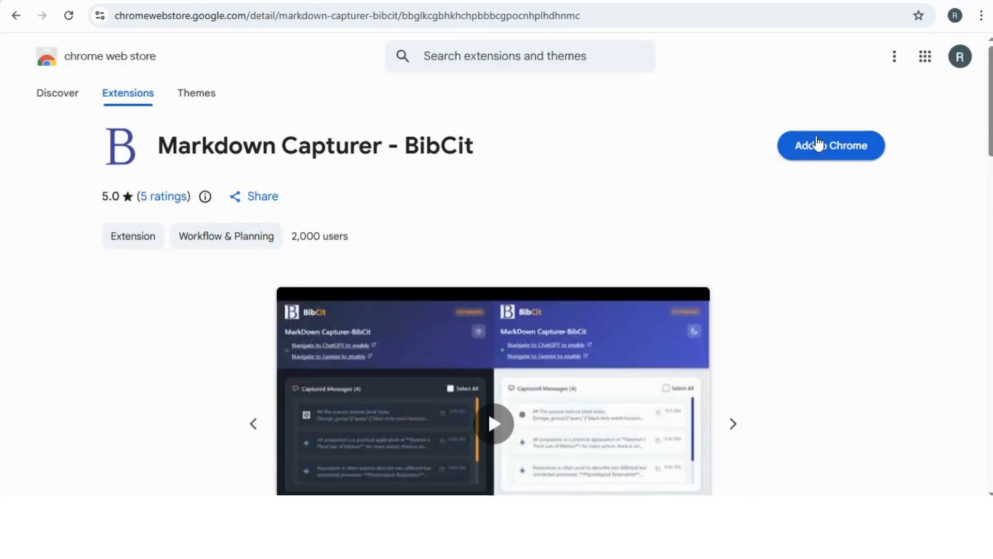
click(820, 153)
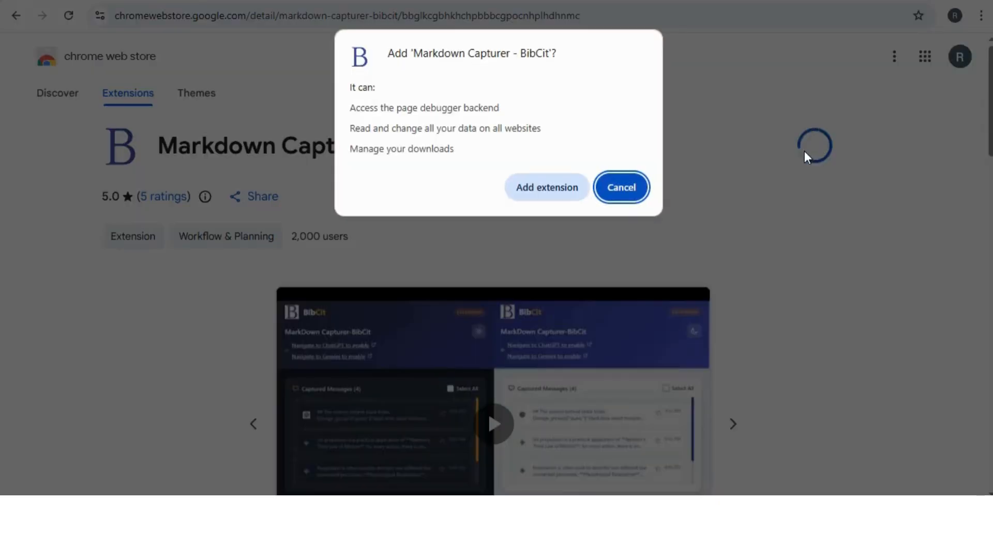
click(536, 187)
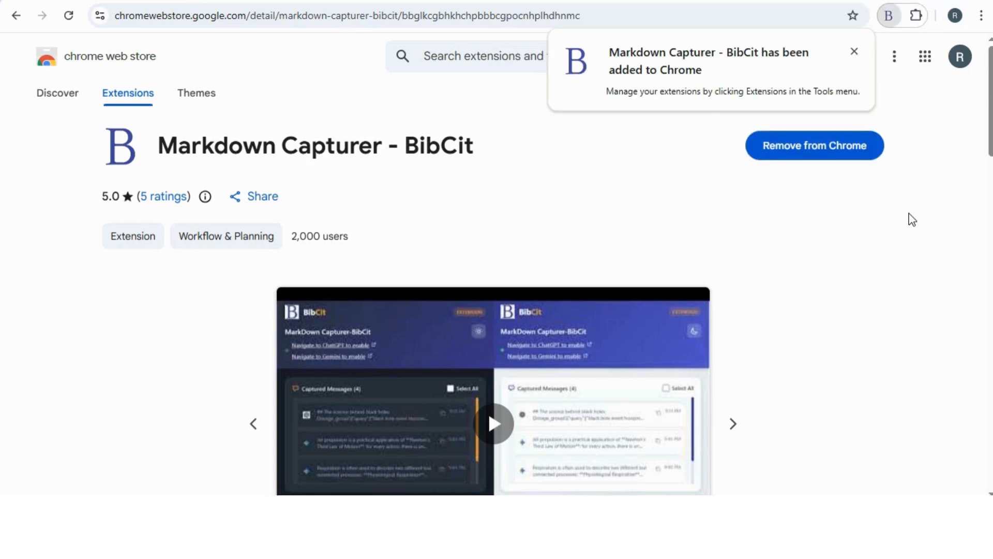
click(855, 52)
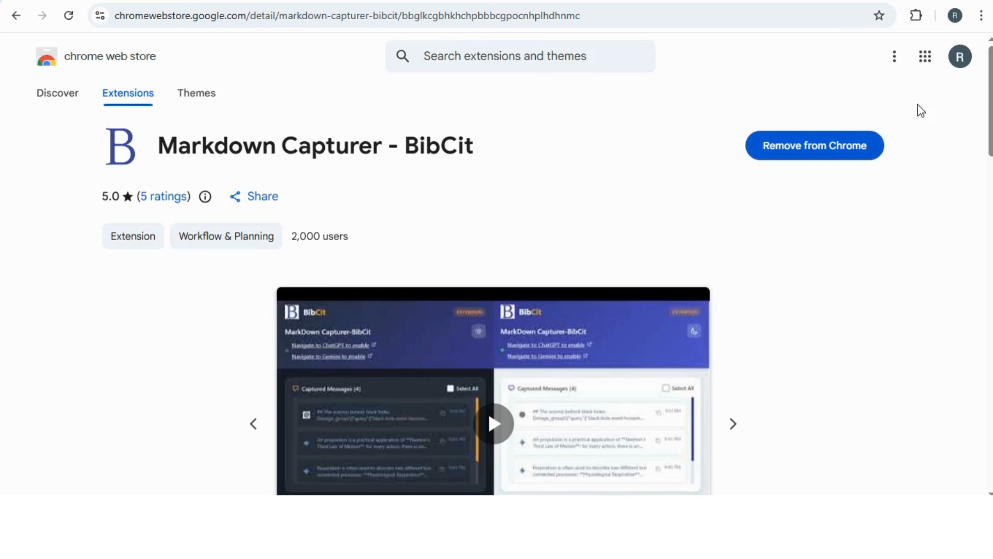
Step: Pin Markdown Capturer - BibCit from the Extensions menu, then open its B capture panel
click(916, 20)
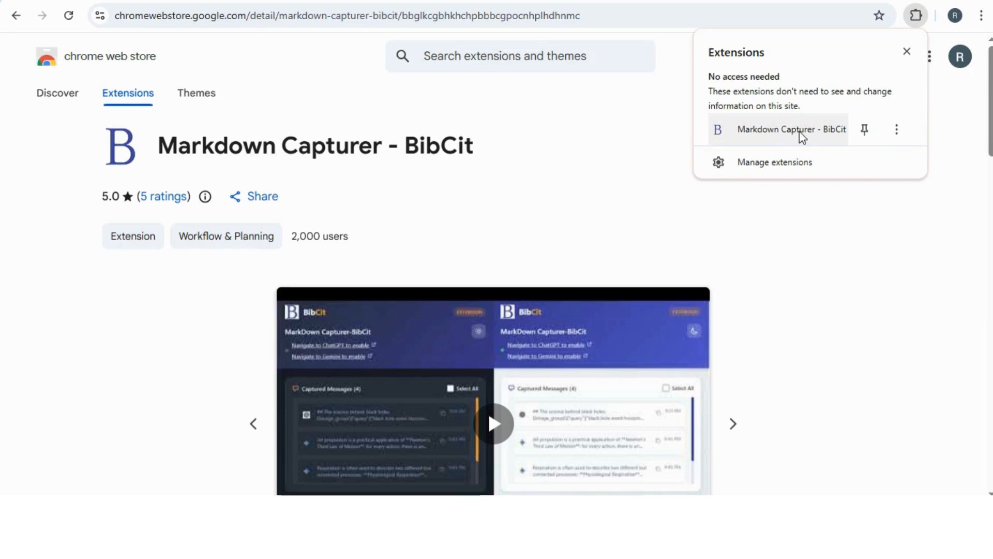
click(864, 130)
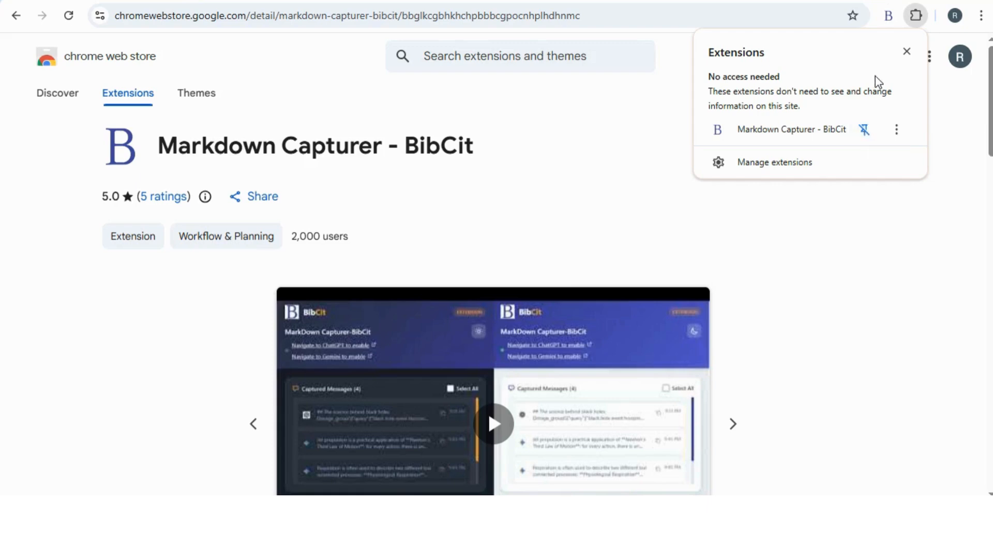
click(907, 52)
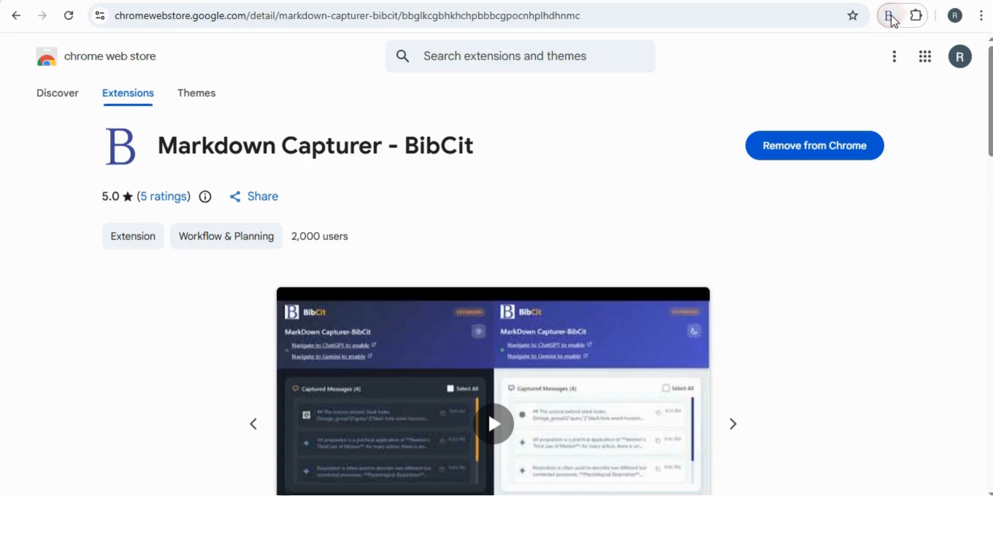
click(891, 17)
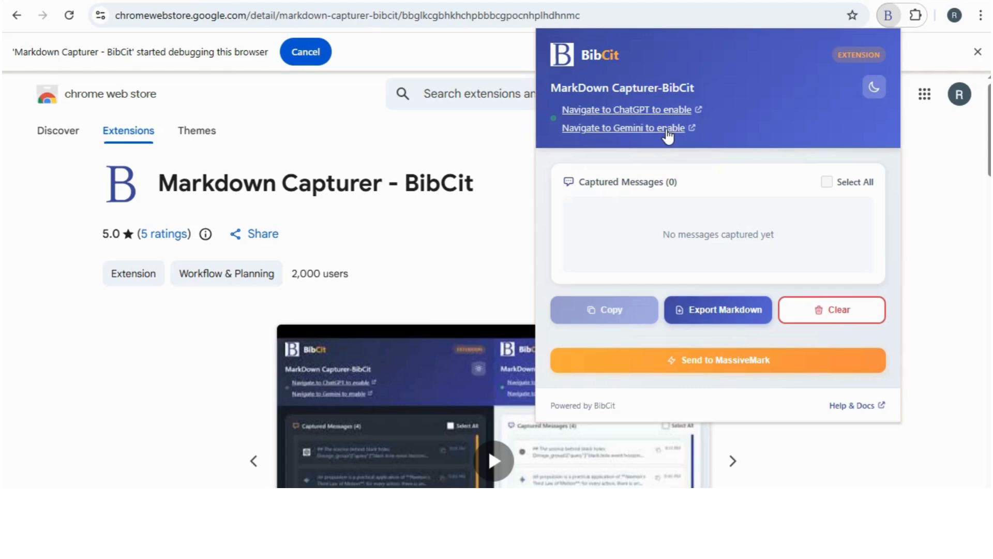
Step: Go to Gemini and submit the question on isotropic stress–strain relations in Lamé's coefficients
click(667, 129)
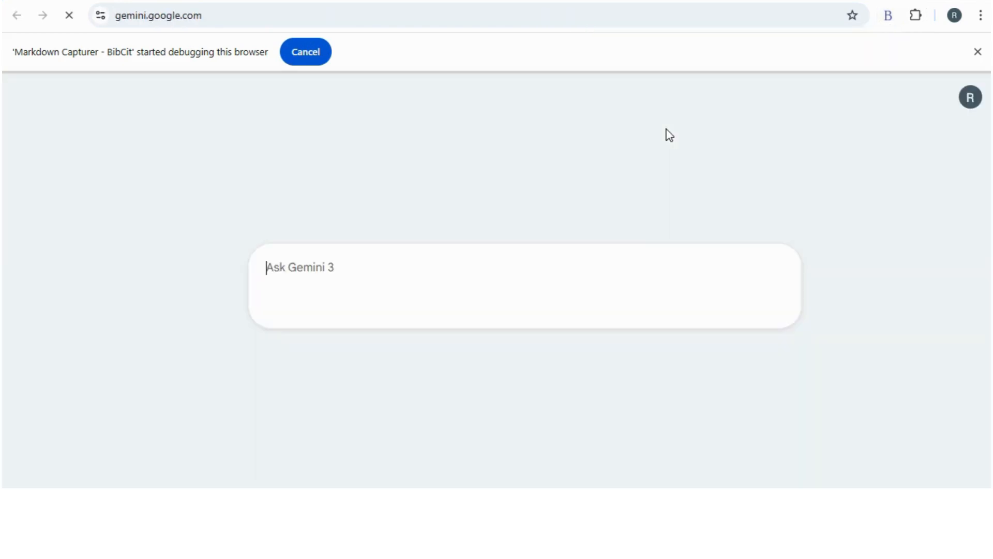
click(347, 271)
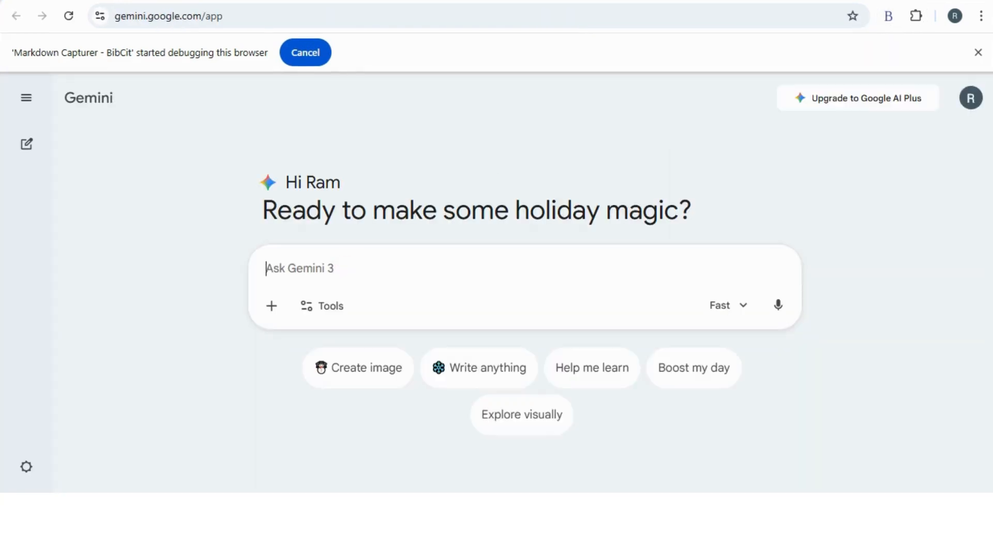
text(Explain and)
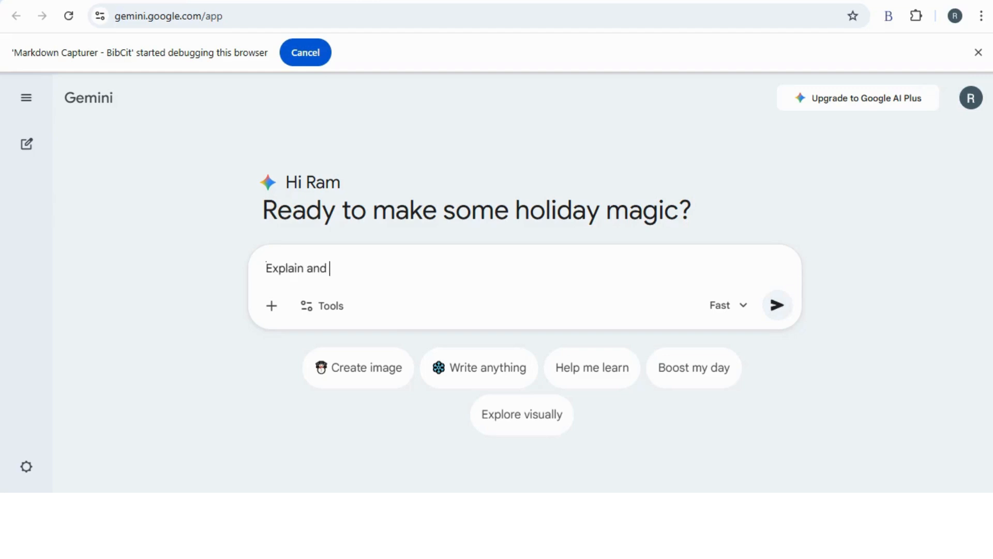
text(develop the relationship between stress and strain for an isotropic material in Lame's coefficient.)
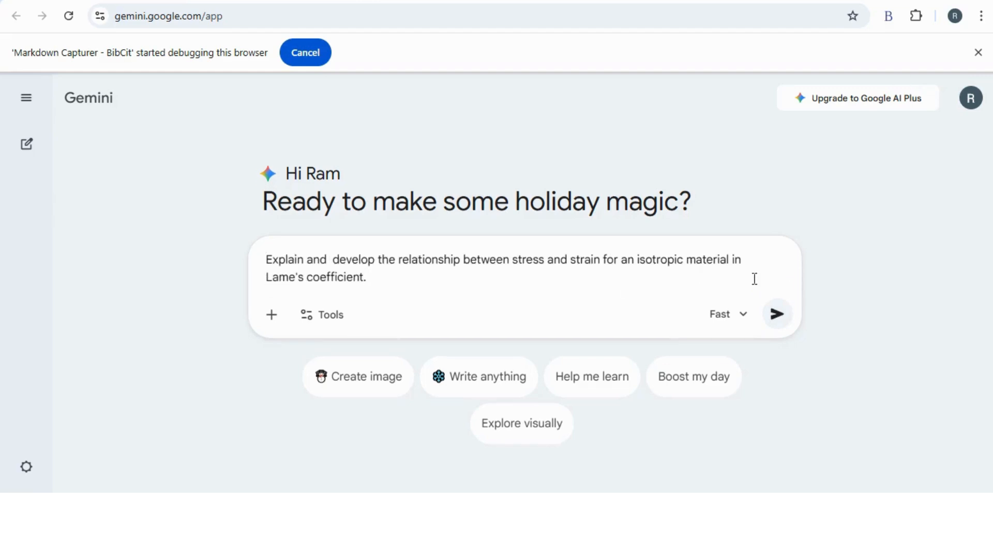
click(778, 322)
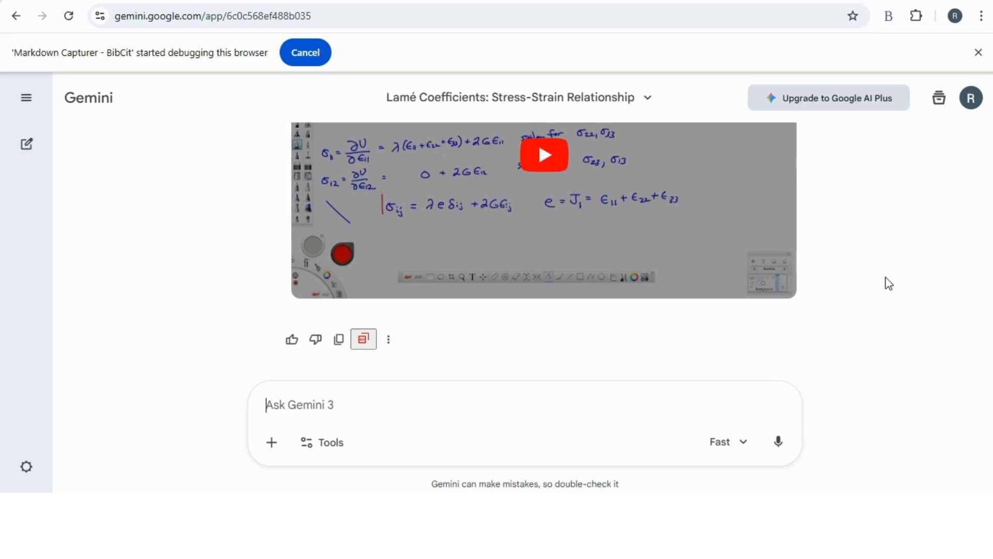
Step: Copy the second captured Gemini answer from the BibCit capture panel
click(890, 22)
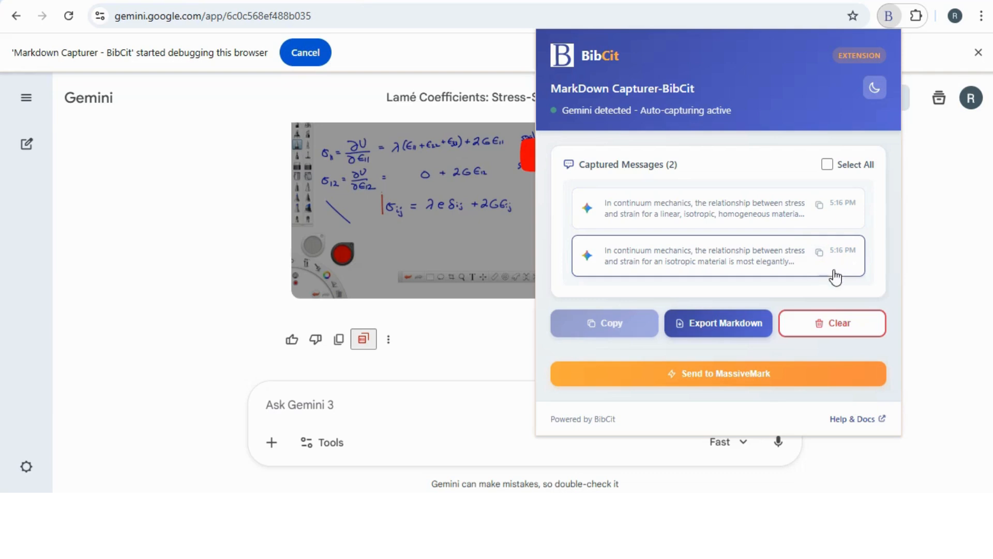
click(819, 253)
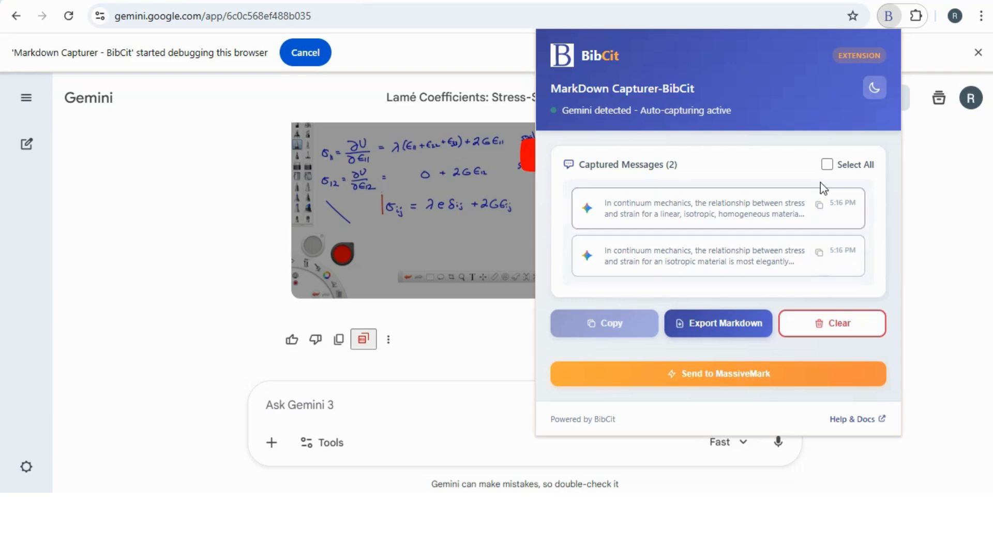
click(889, 16)
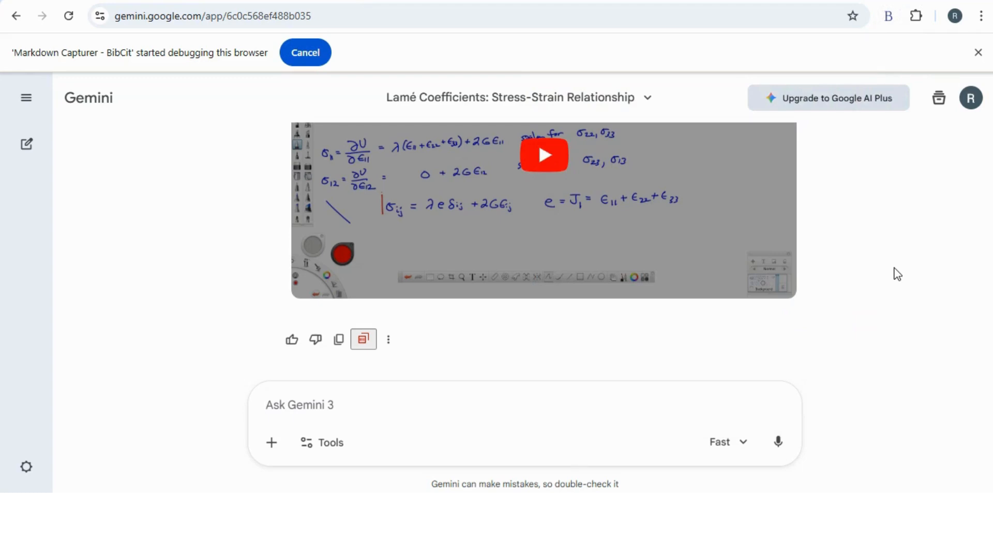
key(ctrl+t)
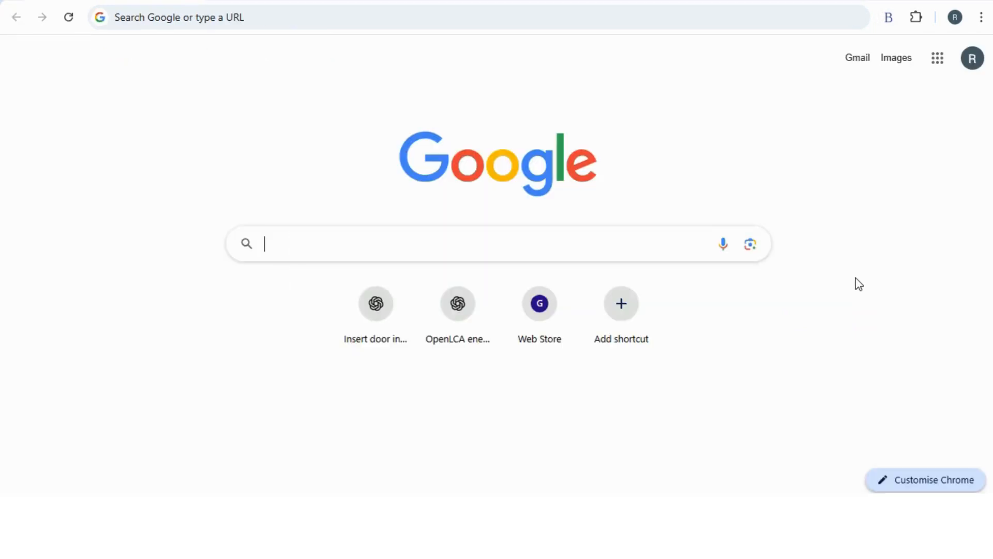
text(www)
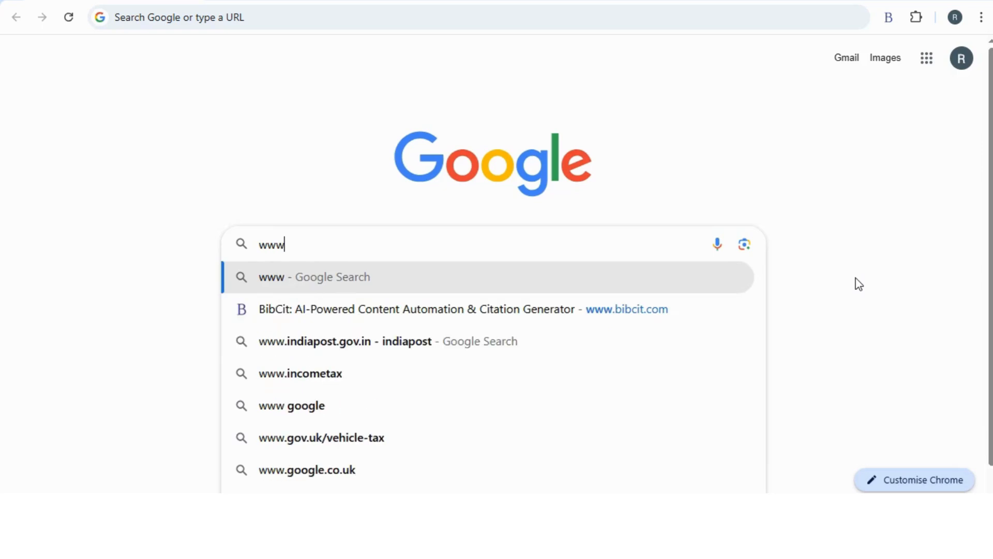
text(.bibcit.com)
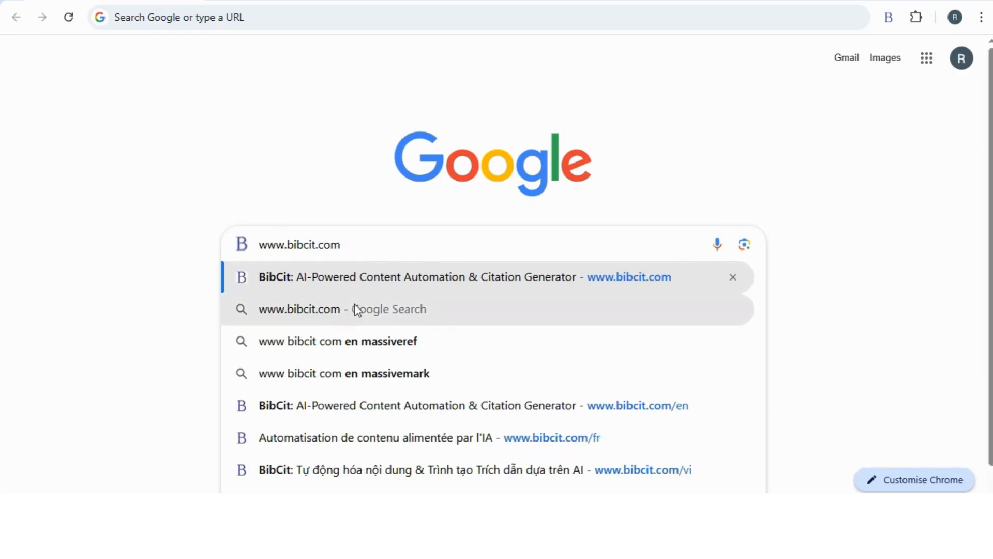
key(Return)
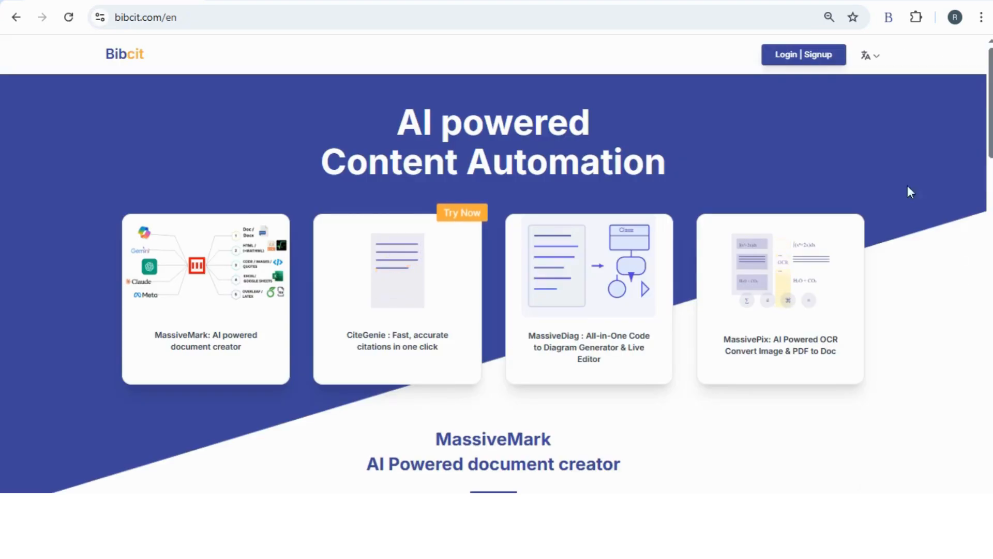
click(780, 59)
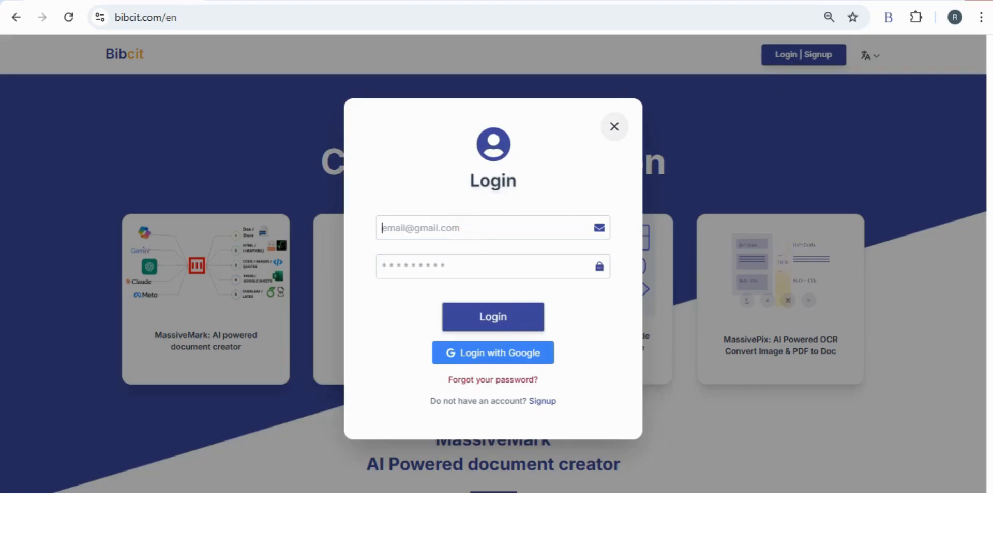
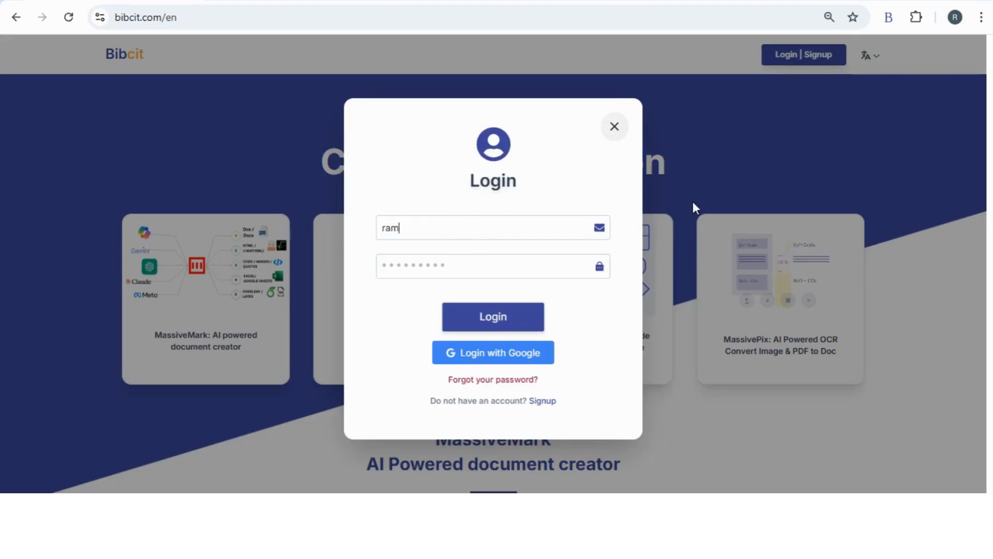
Step: Enter the account e-mail and password and log in to BibCit
text(••••)
text(•••••)
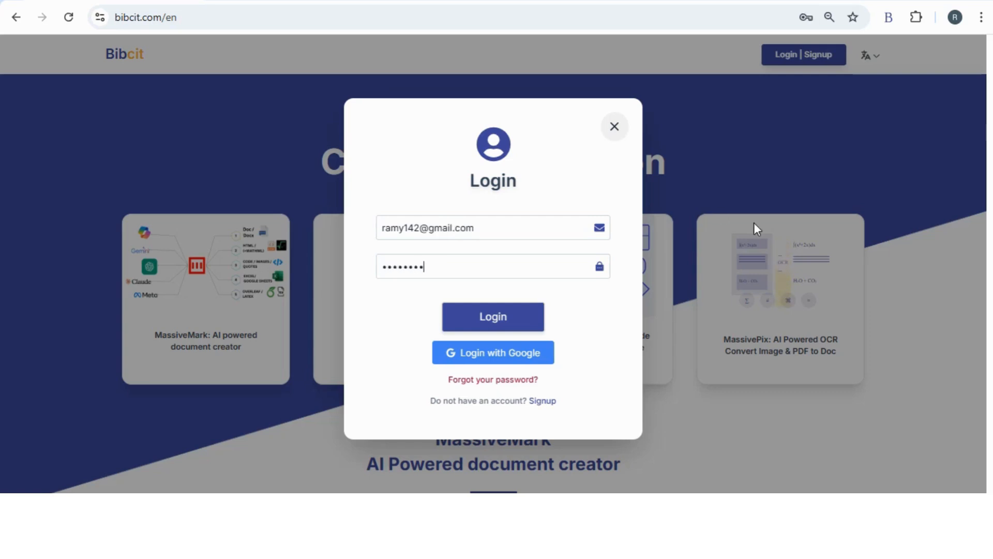
text(••••)
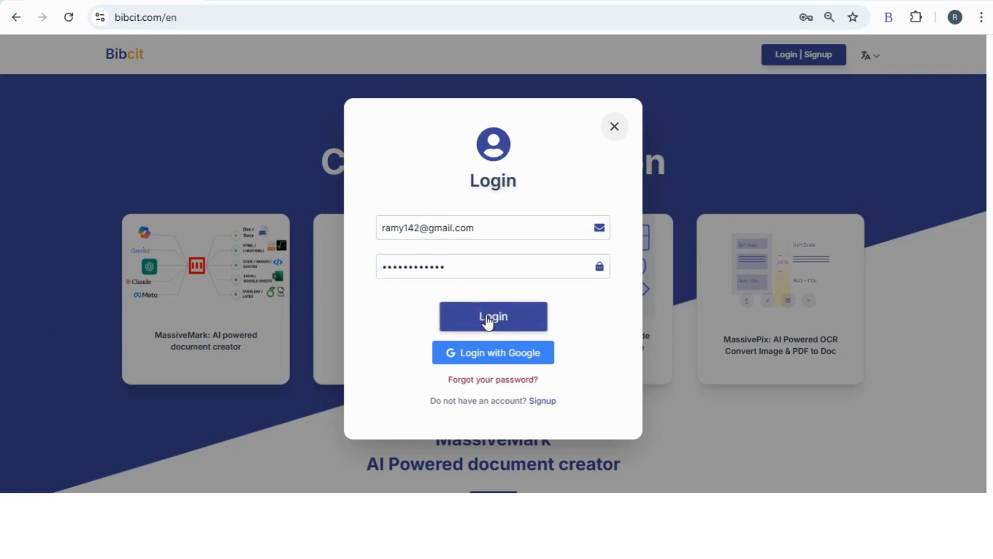
click(487, 321)
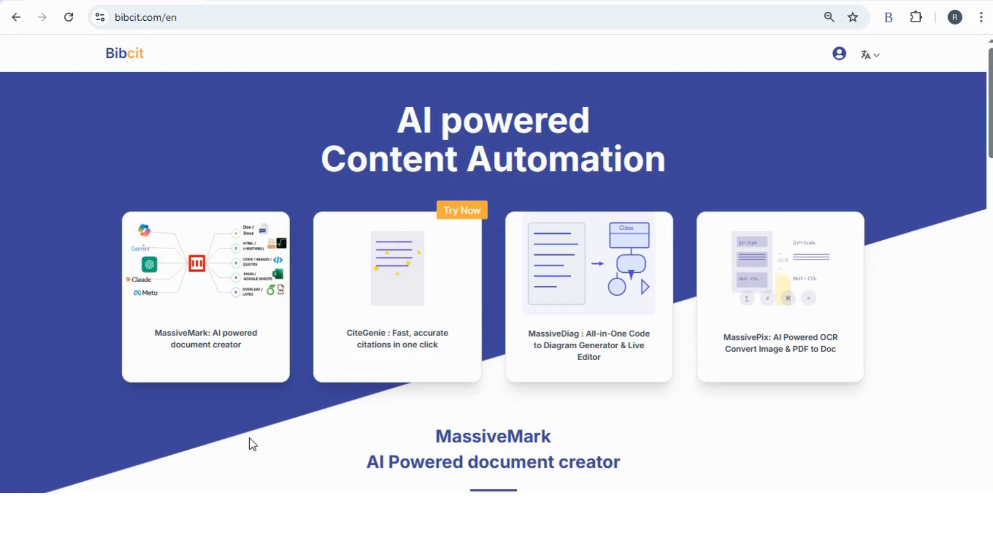
mouse_move(288, 289)
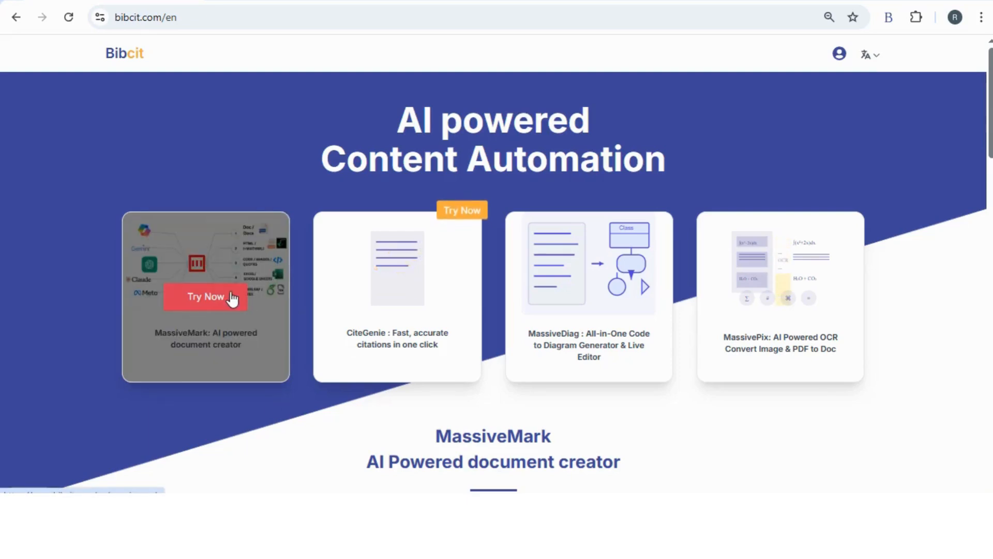
Step: Open the MassiveMark Playground via Try Now and copy the second captured Gemini answer
click(206, 303)
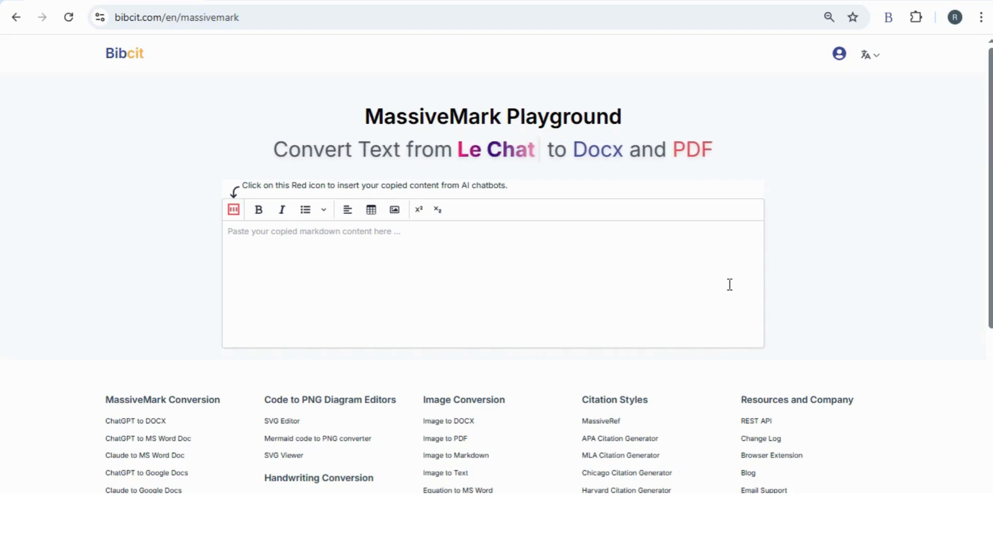
click(890, 19)
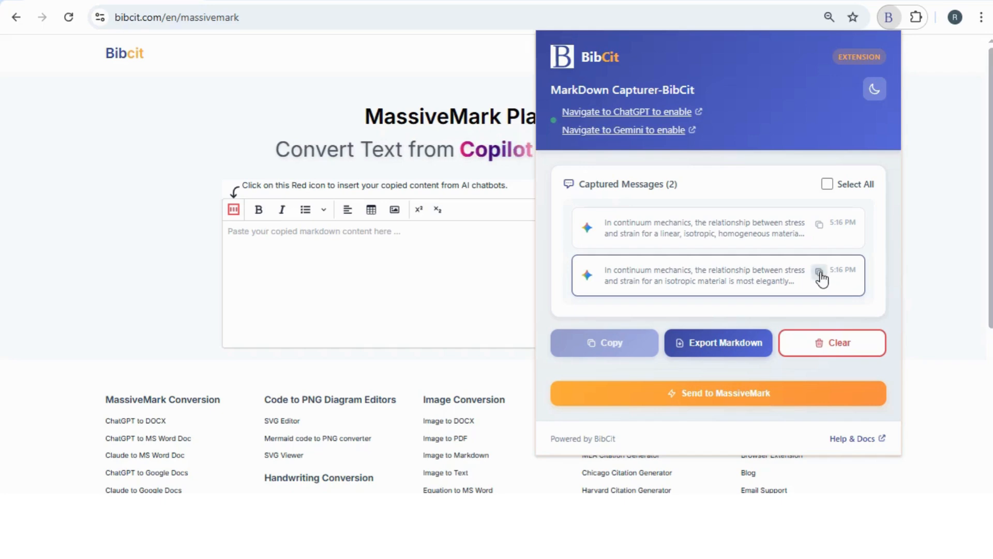
click(820, 273)
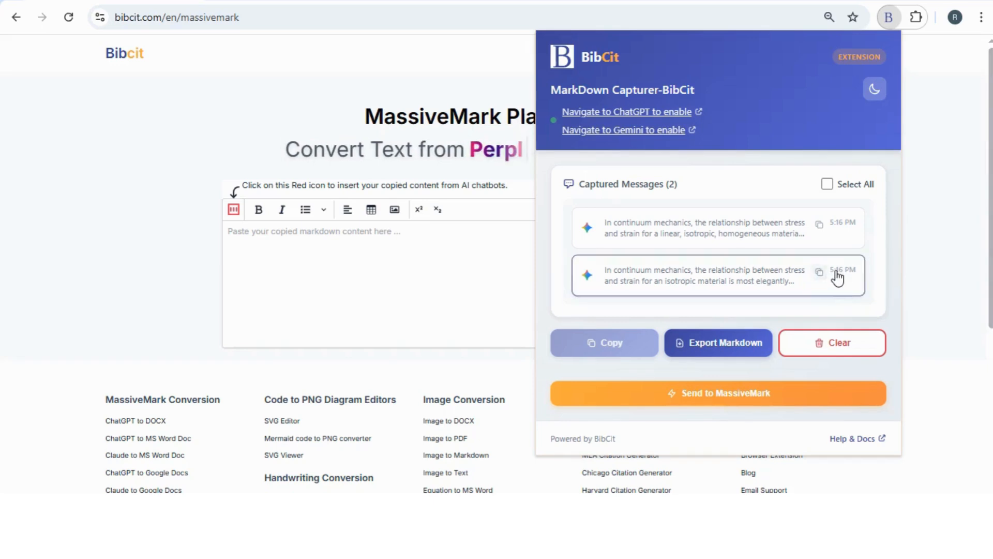
click(891, 17)
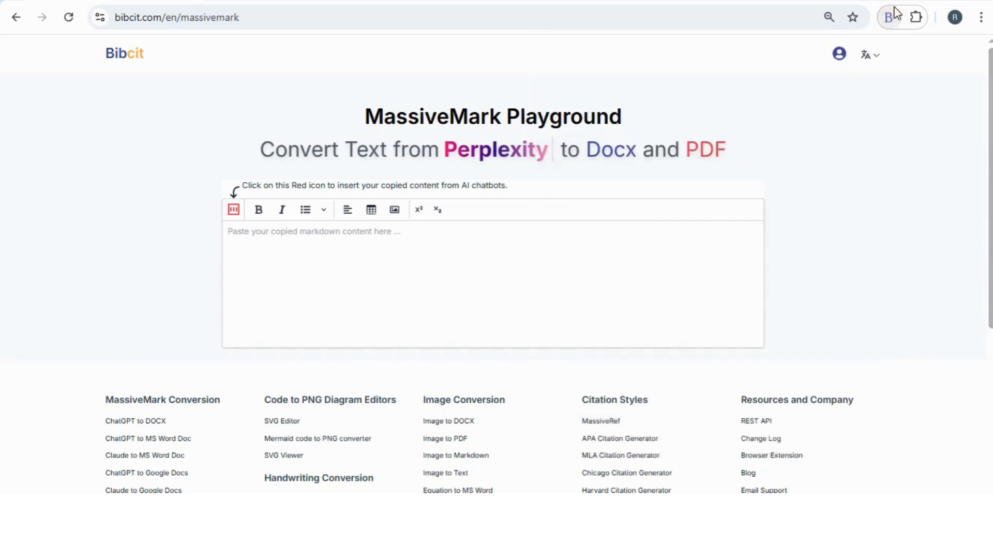
Step: Paste the copied Gemini markdown into MassiveMark's insert box and insert it into the editor
click(234, 209)
click(256, 171)
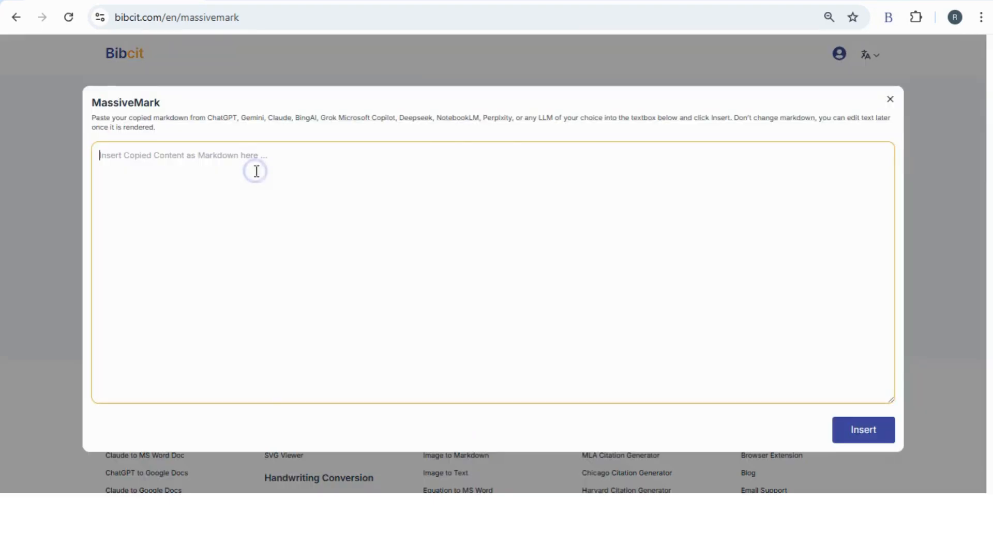
right_click(256, 171)
click(299, 336)
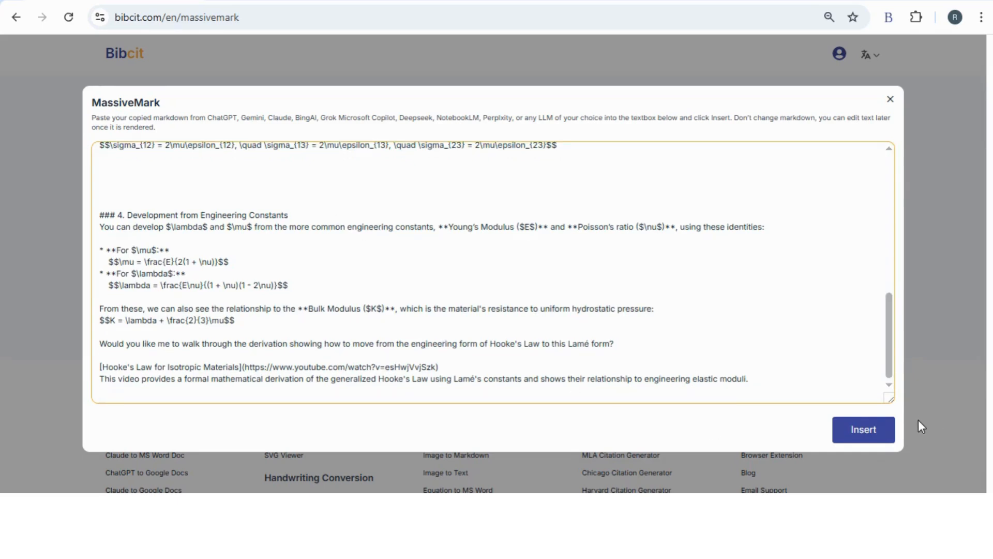
click(859, 428)
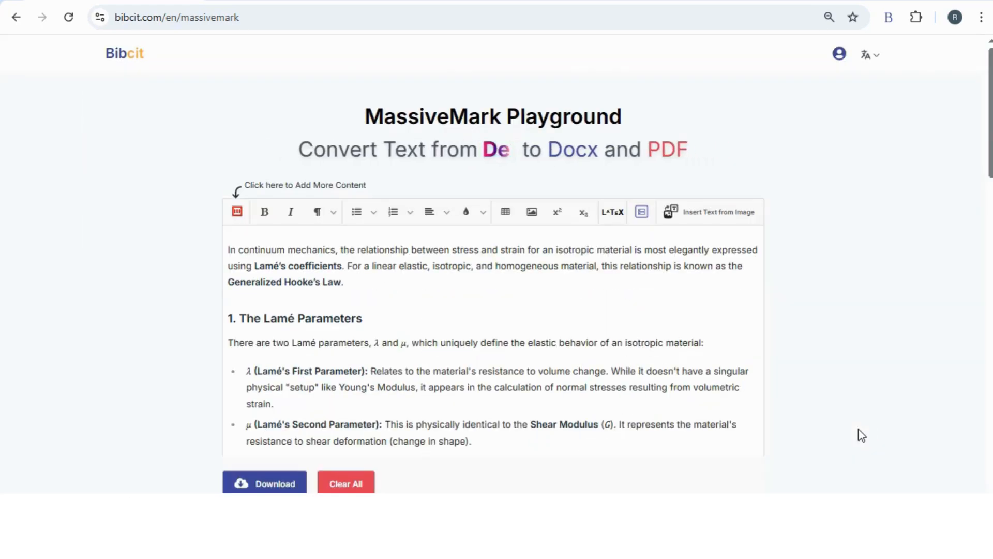
Step: Delete the closing follow-up question and video-link paragraphs, leaving 484 words
scroll(338, 294, down, 5)
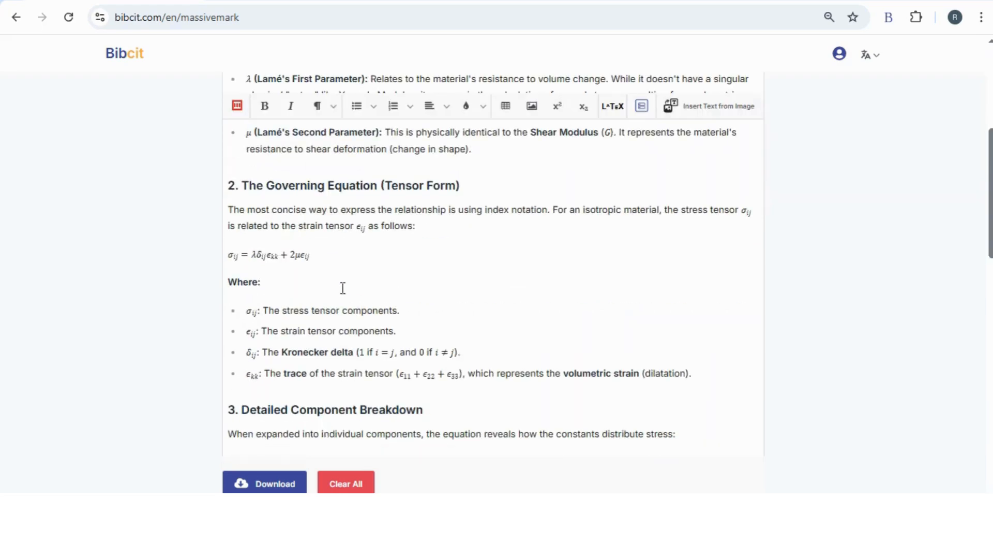
scroll(342, 289, down, 10)
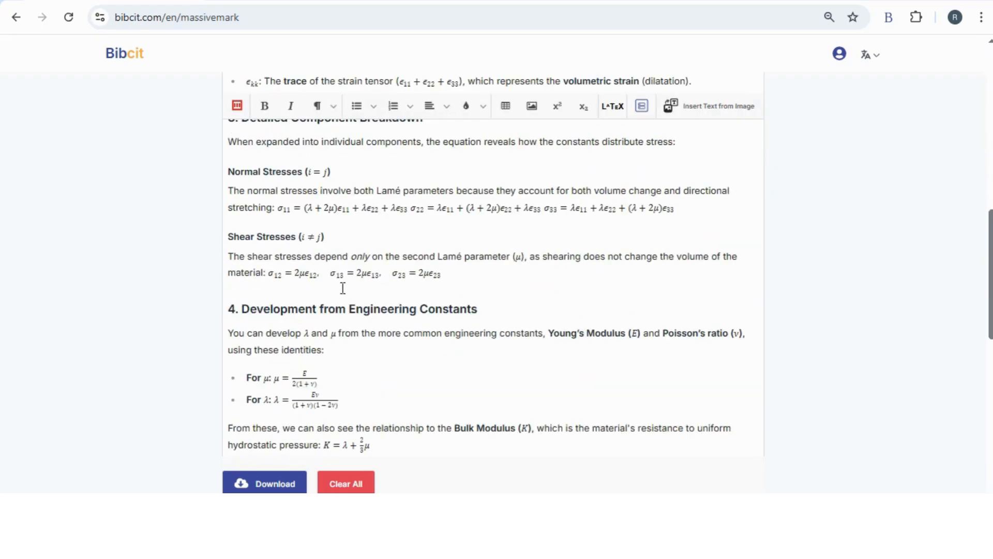
scroll(547, 284, up, 3)
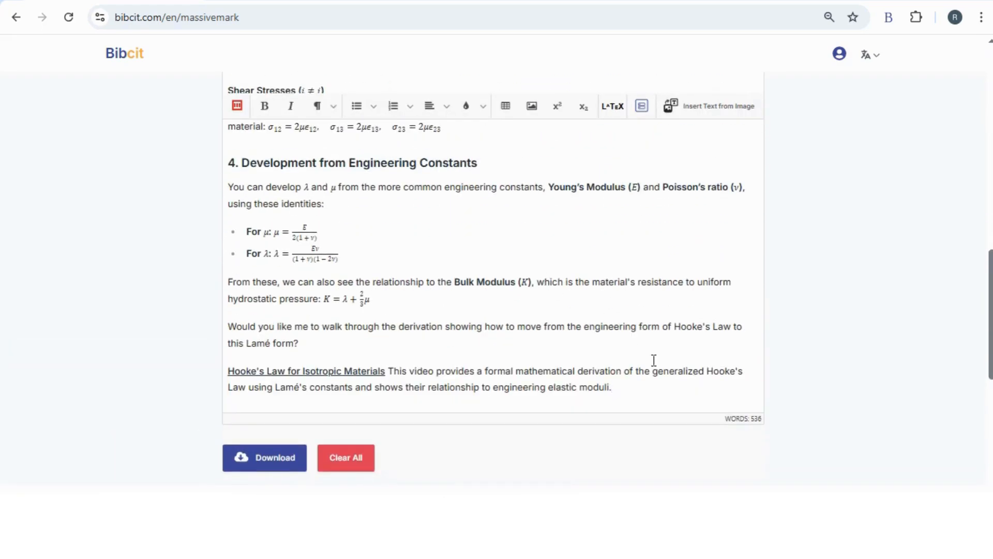
drag(626, 390, 222, 324)
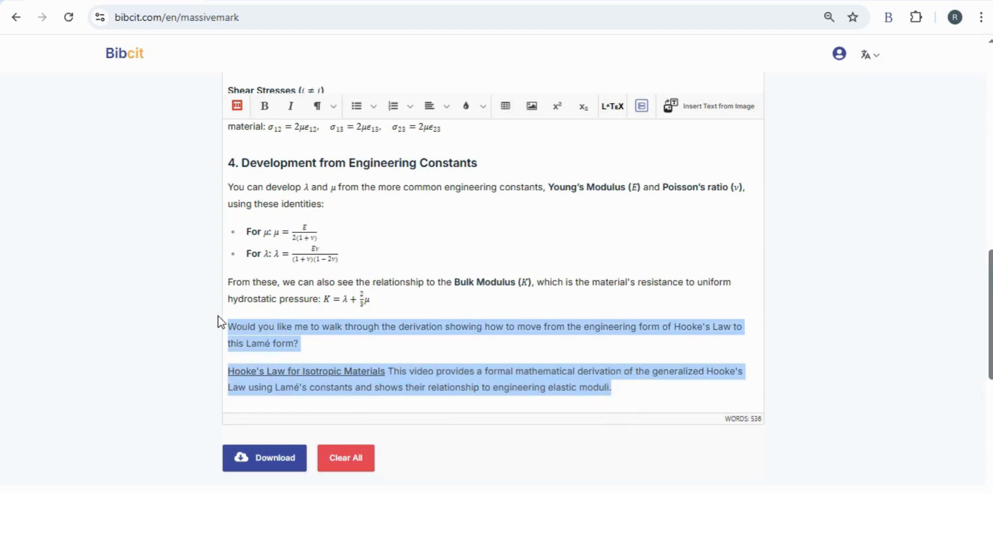
key(BackSpace)
Step: Bring up the document's download format options from the end of the page
scroll(403, 312, up, 20)
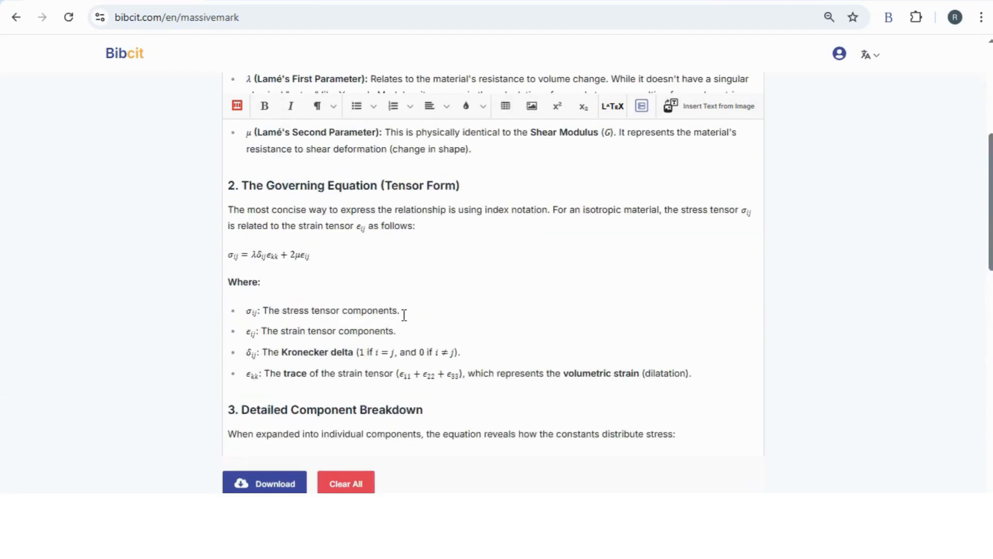
scroll(404, 315, down, 10)
scroll(405, 315, down, 5)
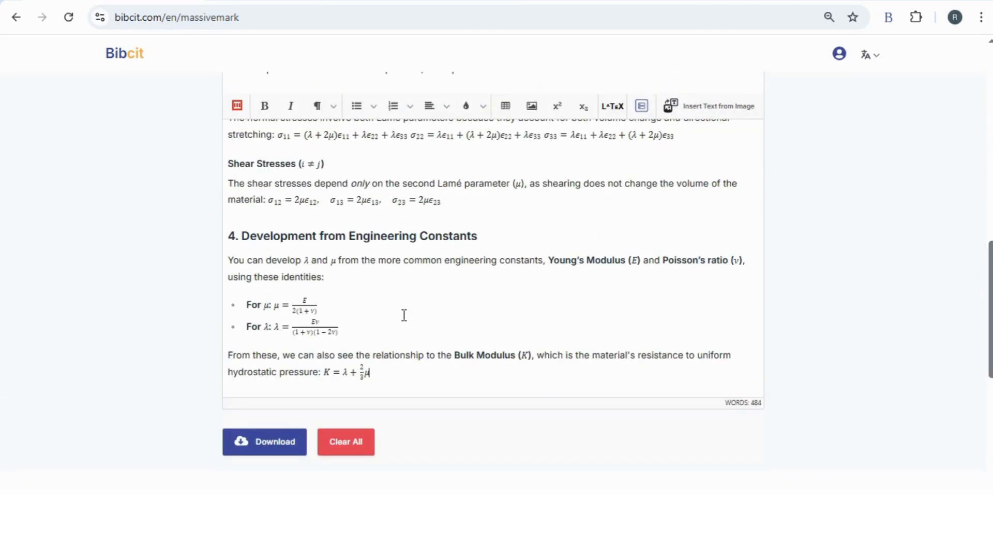
click(268, 440)
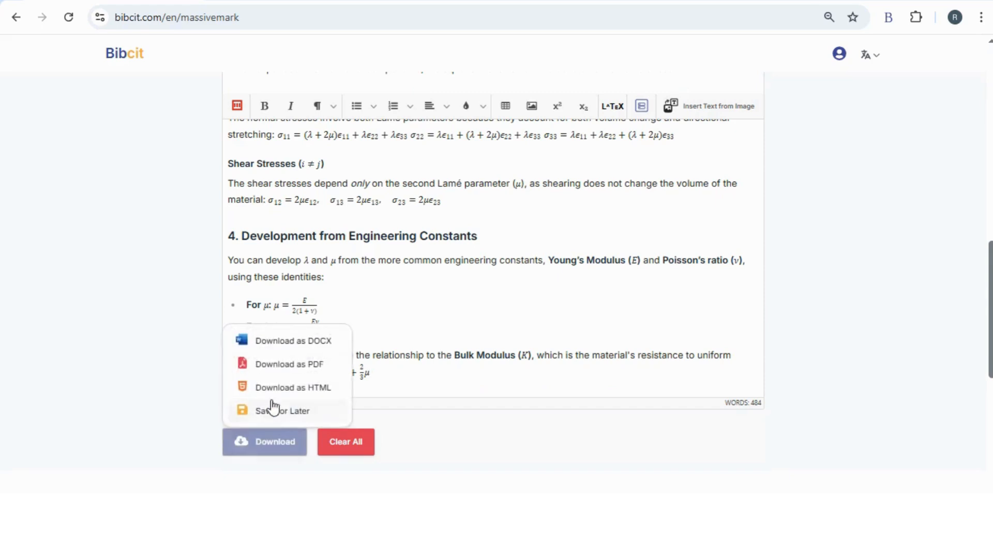
Step: Download the MassiveMark document as In_continuum_mec.docx and open it in Word
click(282, 342)
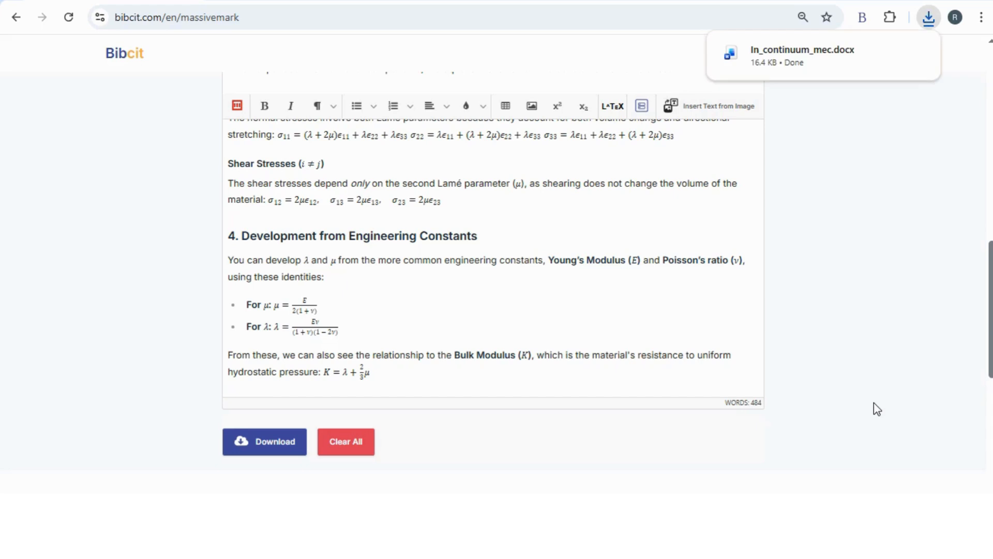
click(787, 66)
click(787, 66)
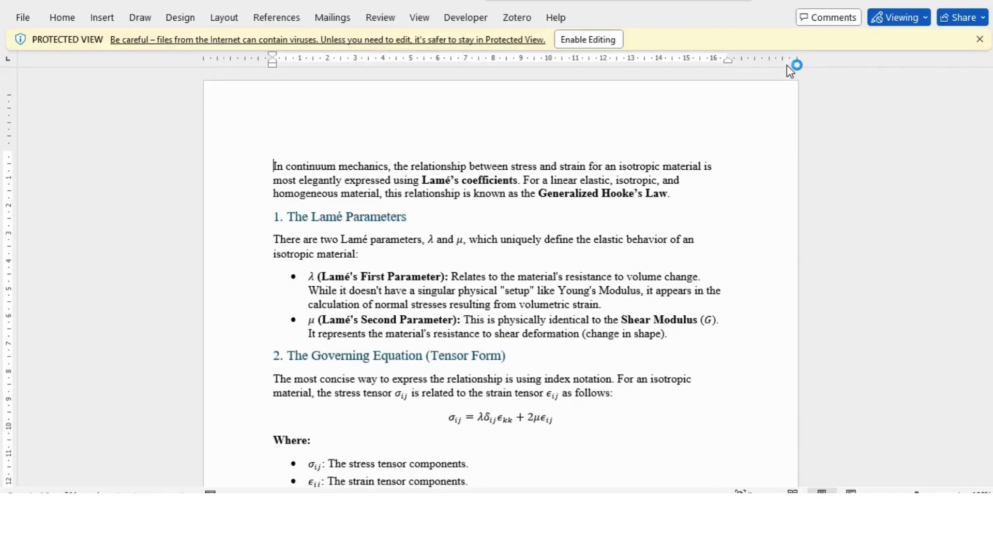
Step: Enable editing in Word and scroll through the In_continuum_mec.docx content to verify it
click(589, 39)
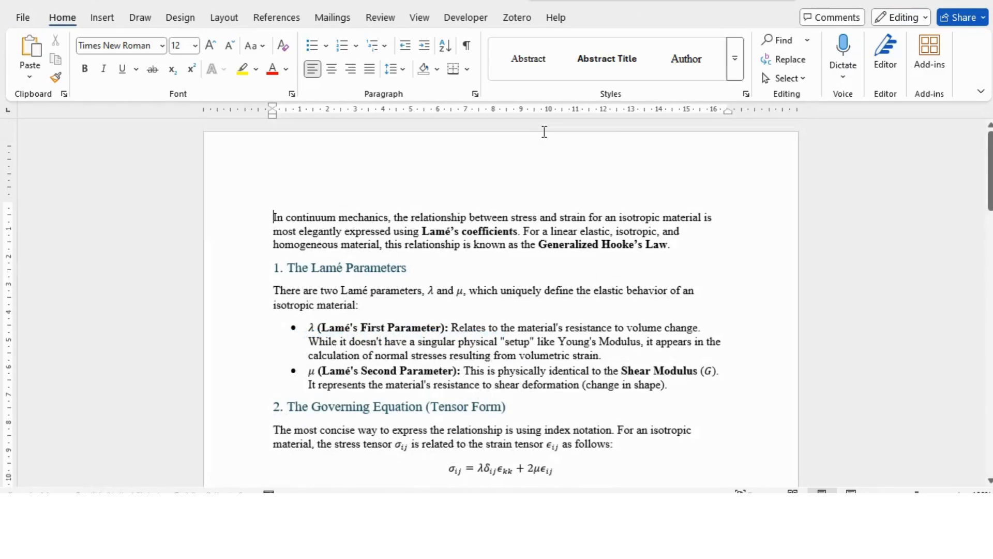
scroll(529, 180, down, 15)
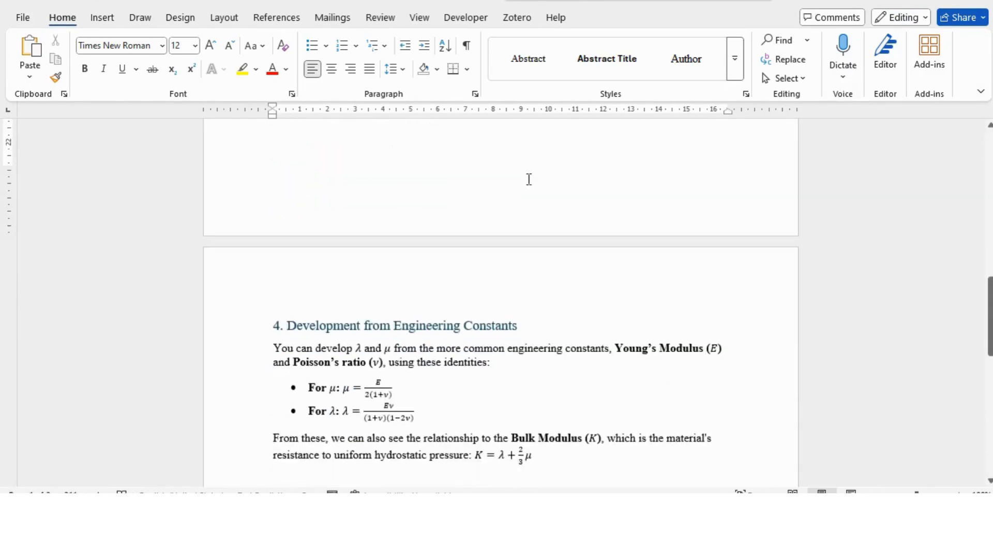
scroll(528, 179, up, 15)
scroll(529, 179, up, 3)
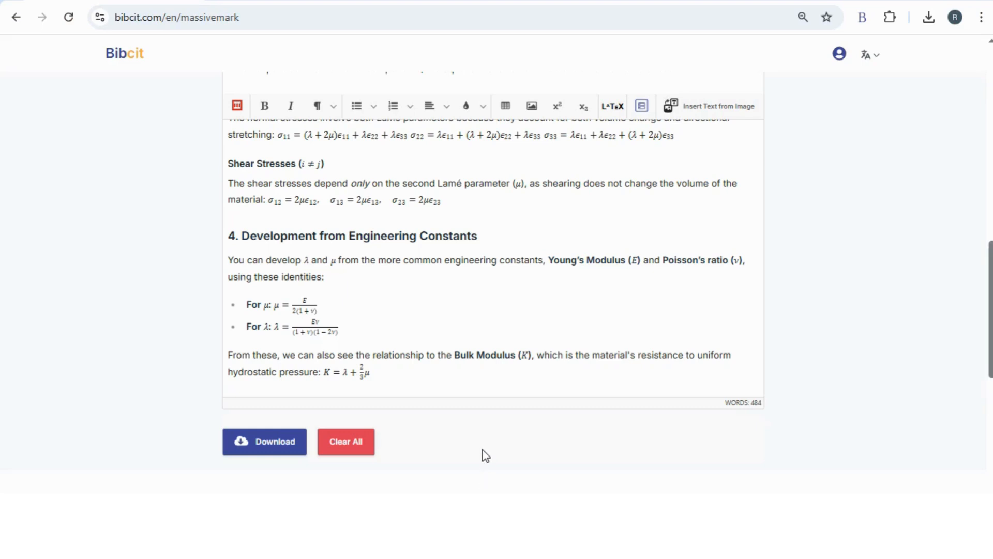
Step: Download the document as In_continuum_mec.pdf and view it in Chrome's PDF viewer
click(273, 443)
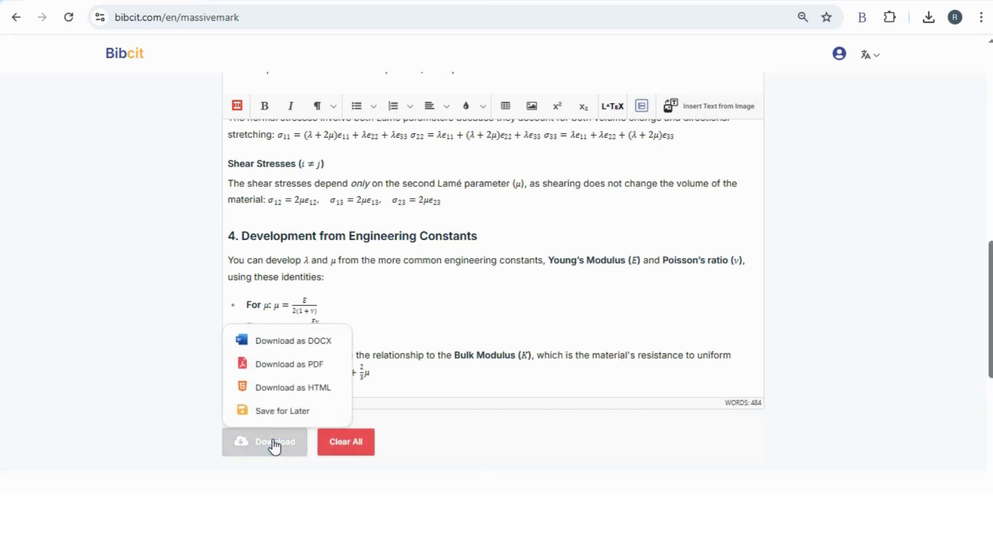
click(281, 369)
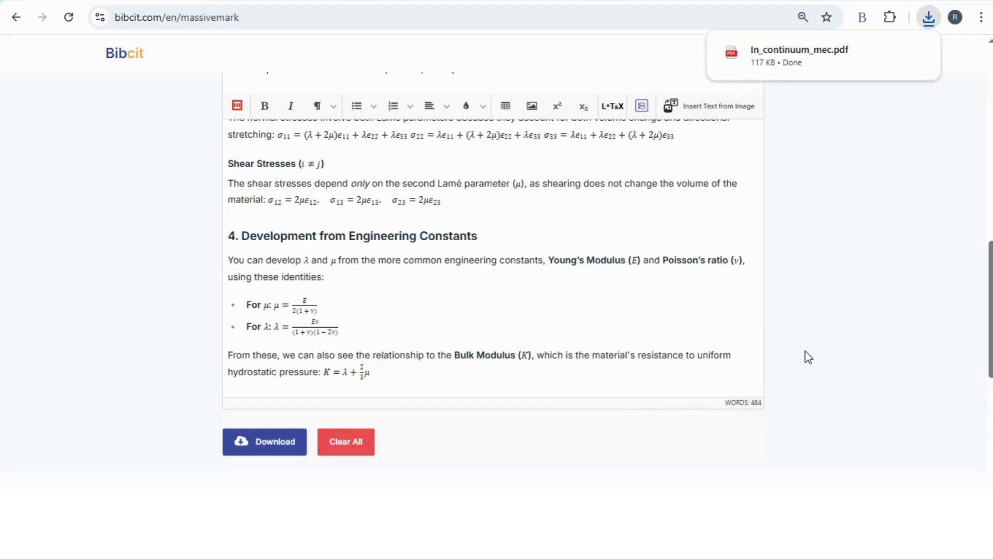
click(771, 64)
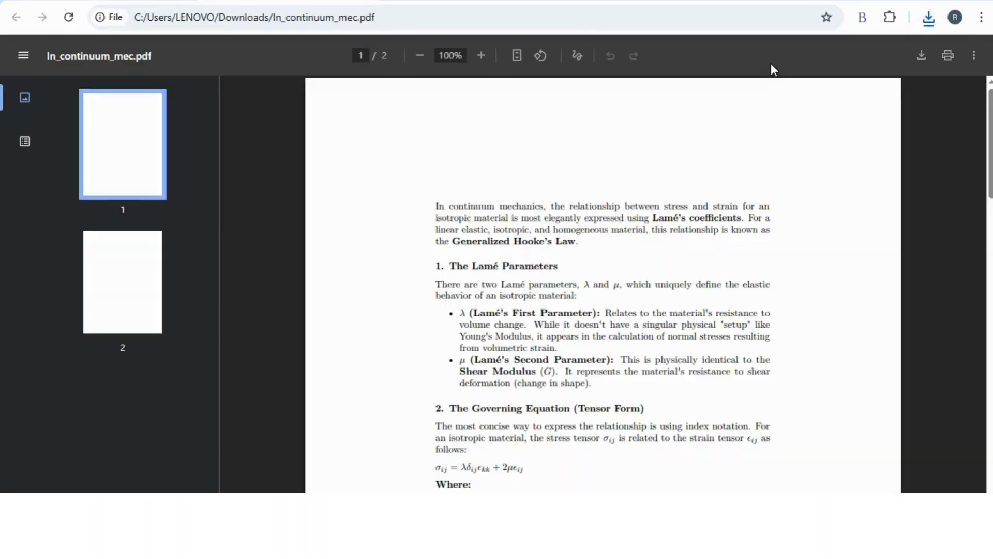
scroll(751, 224, down, 3)
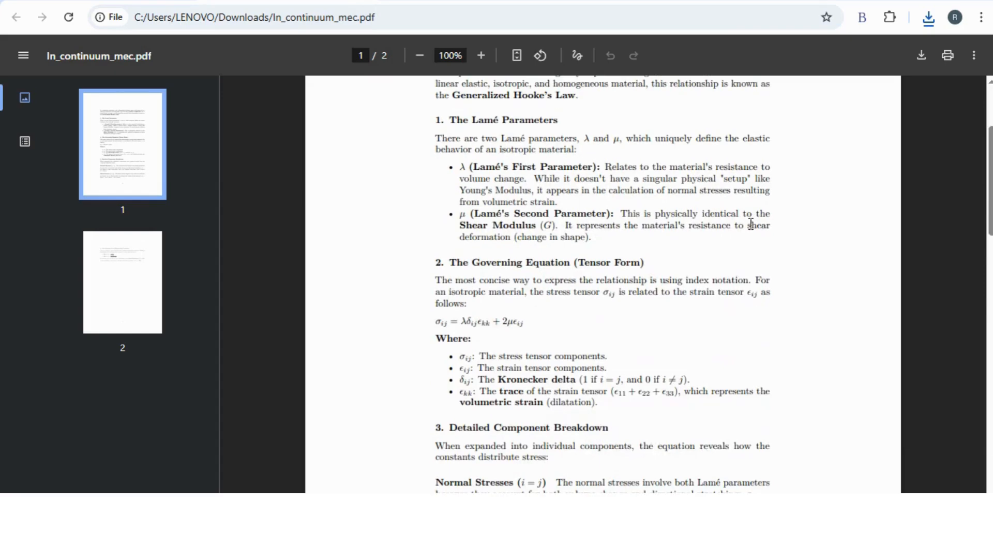
scroll(751, 224, down, 10)
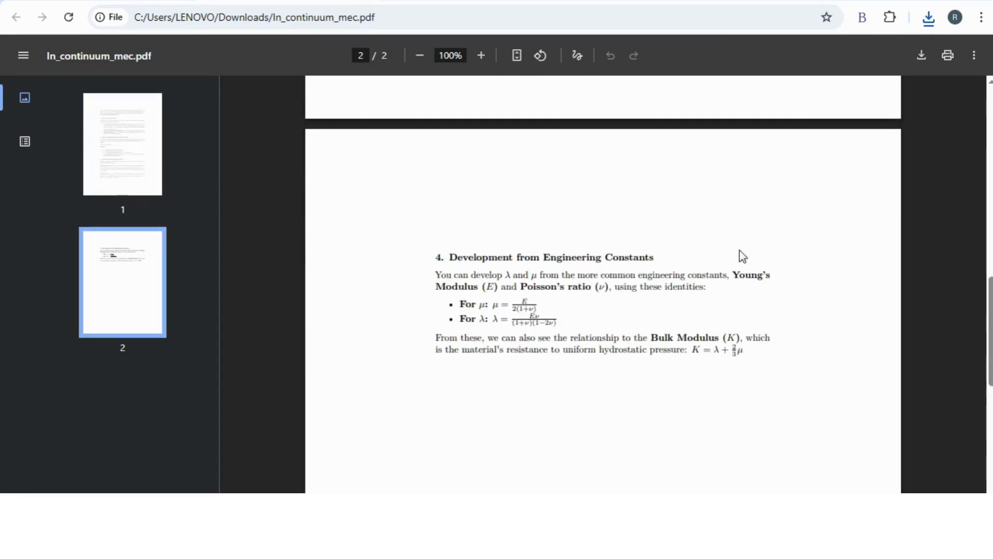
scroll(723, 310, up, 15)
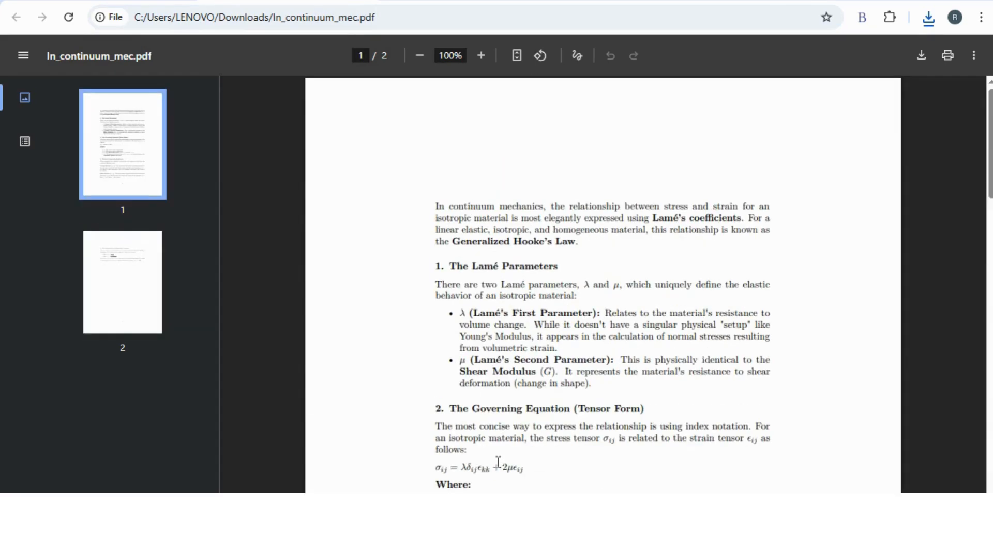